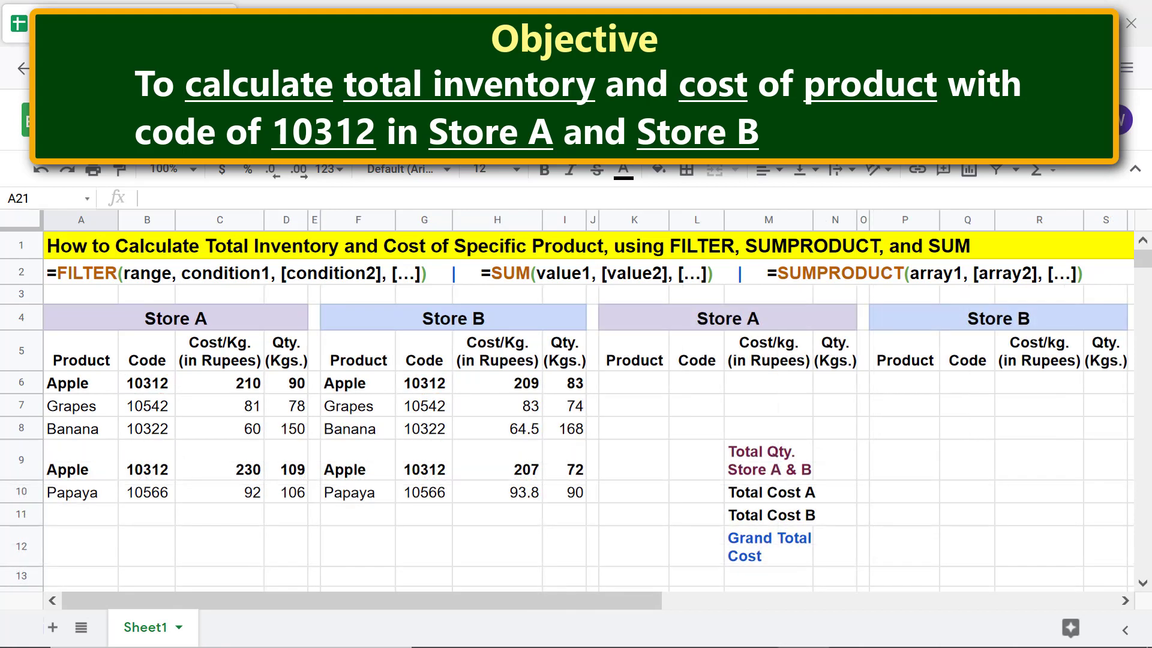
Step: Enter =FILTER(A6:I10,B6:B10=10312) in K6 to list the code 10312 Apple rows
{"action": "left_click", "coordinate": [660, 390]}
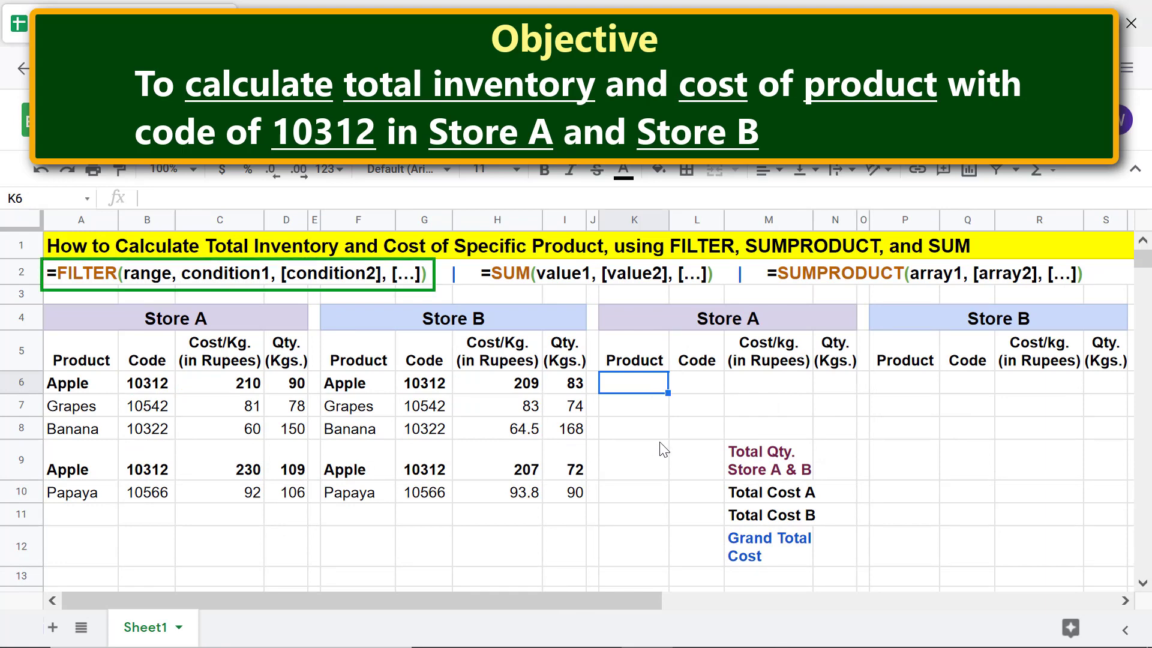
{"action": "type", "text": "=fil"}
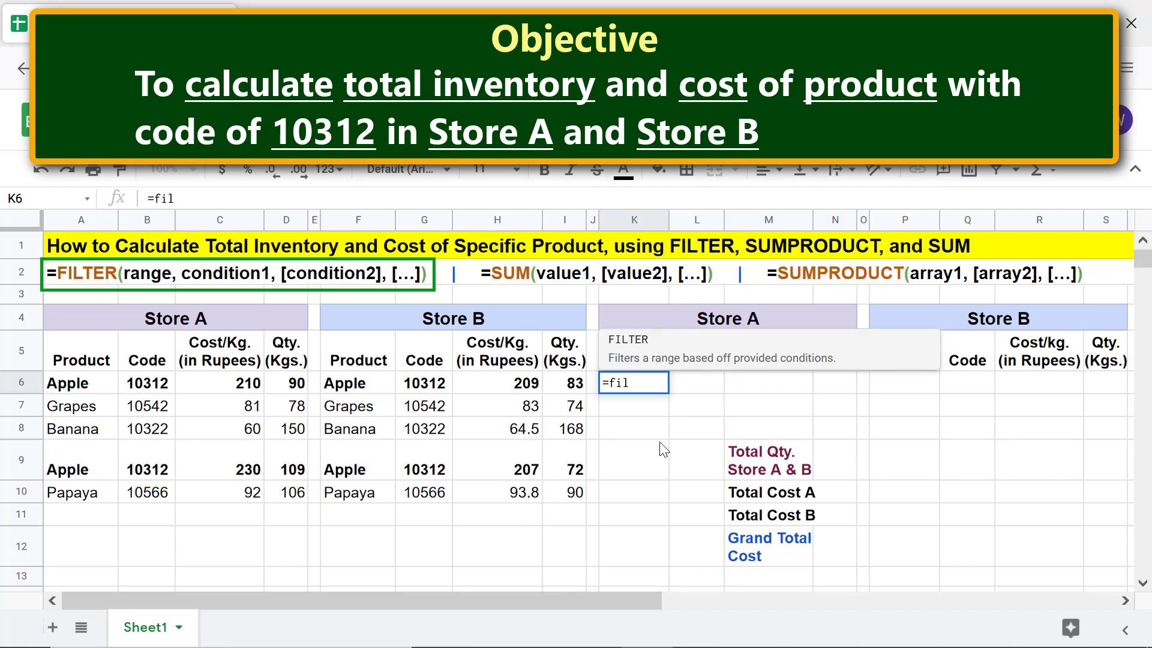
{"action": "left_click", "coordinate": [646, 355]}
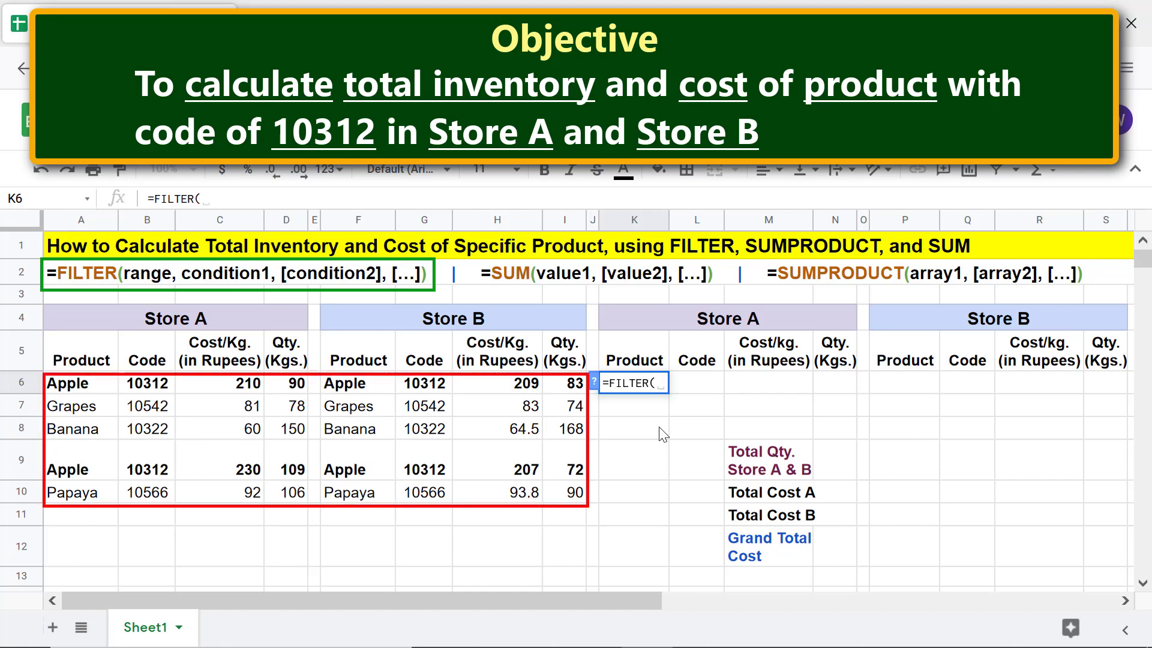
{"action": "left_click", "coordinate": [113, 389]}
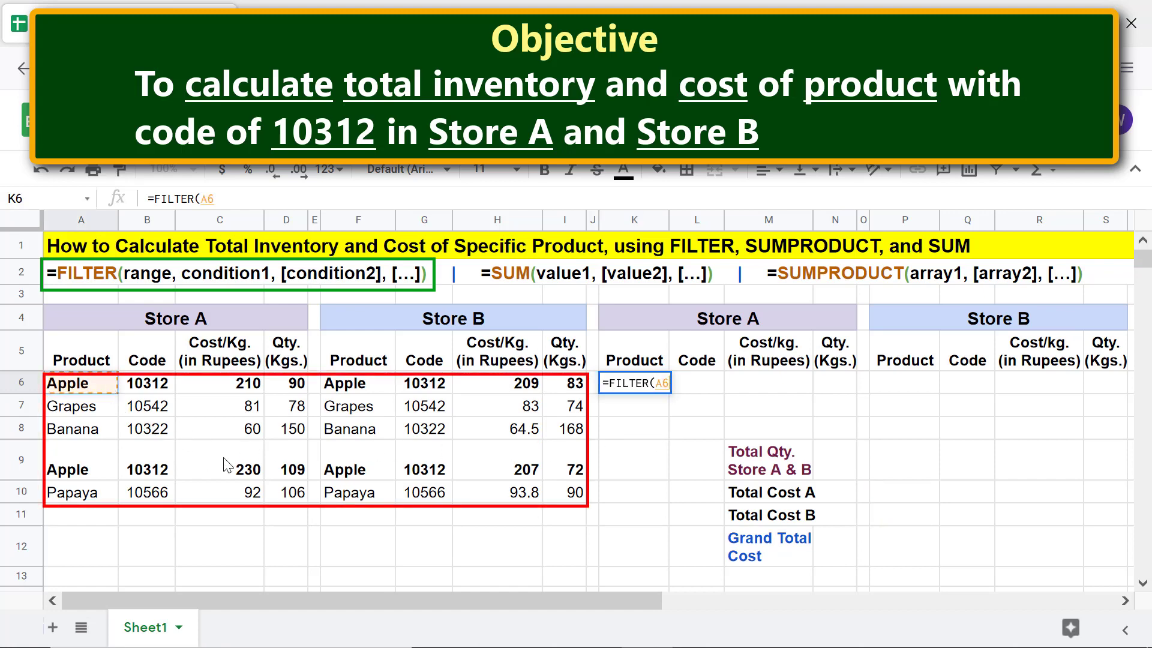
{"action": "left_click", "coordinate": [562, 496], "text": "shift"}
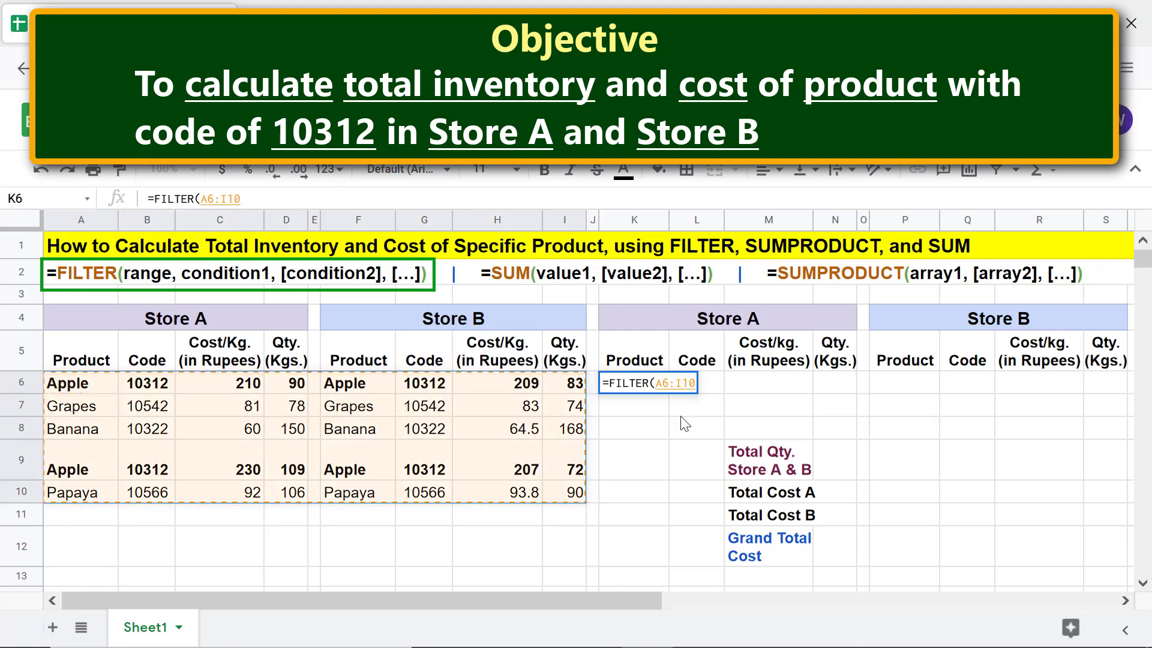
{"action": "type", "text": ","}
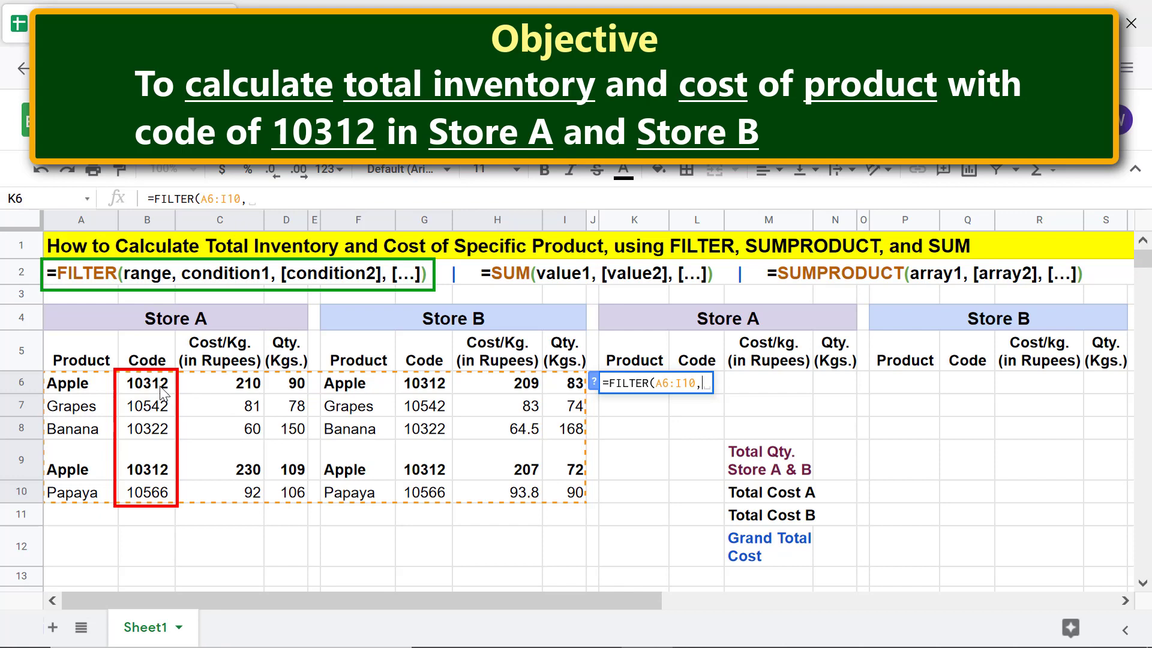
{"action": "left_click_drag", "start_coordinate": [164, 393], "coordinate": [157, 498]}
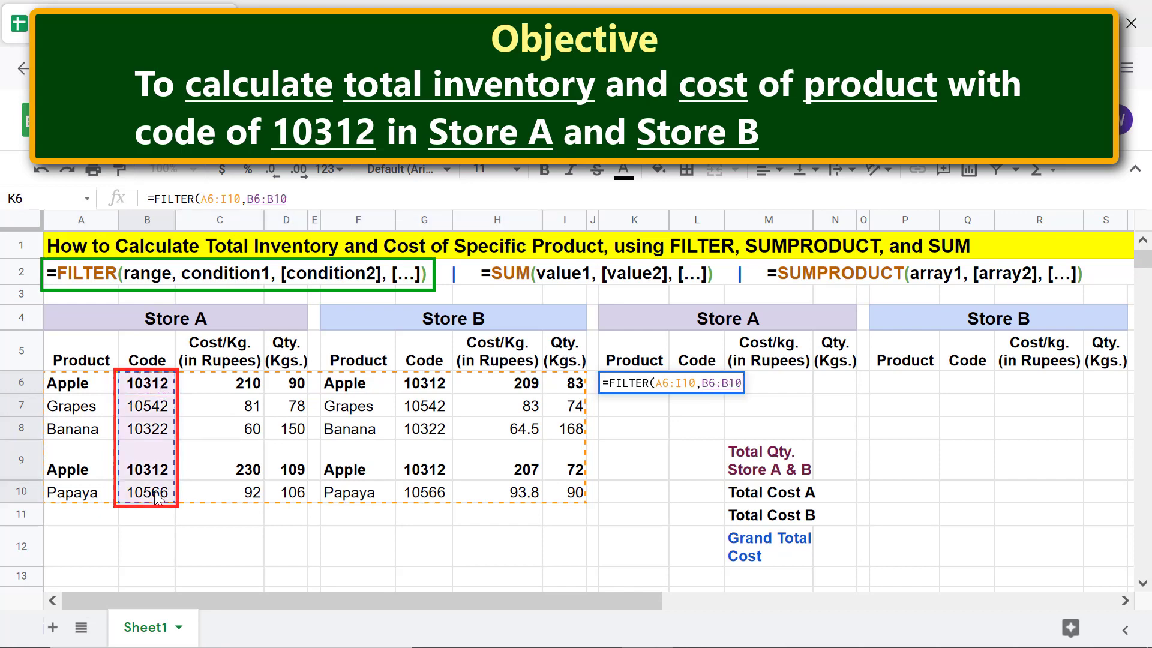
{"action": "type", "text": "=10"}
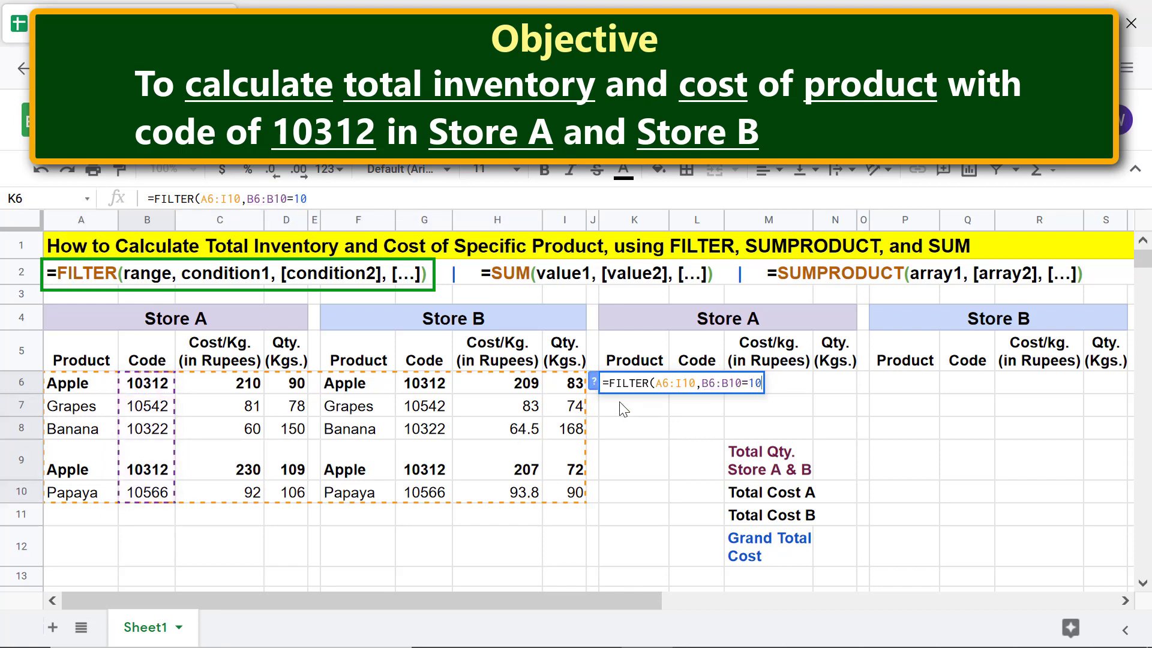
{"action": "type", "text": "312"}
{"action": "key", "text": "Return"}
{"action": "left_click", "coordinate": [635, 465]}
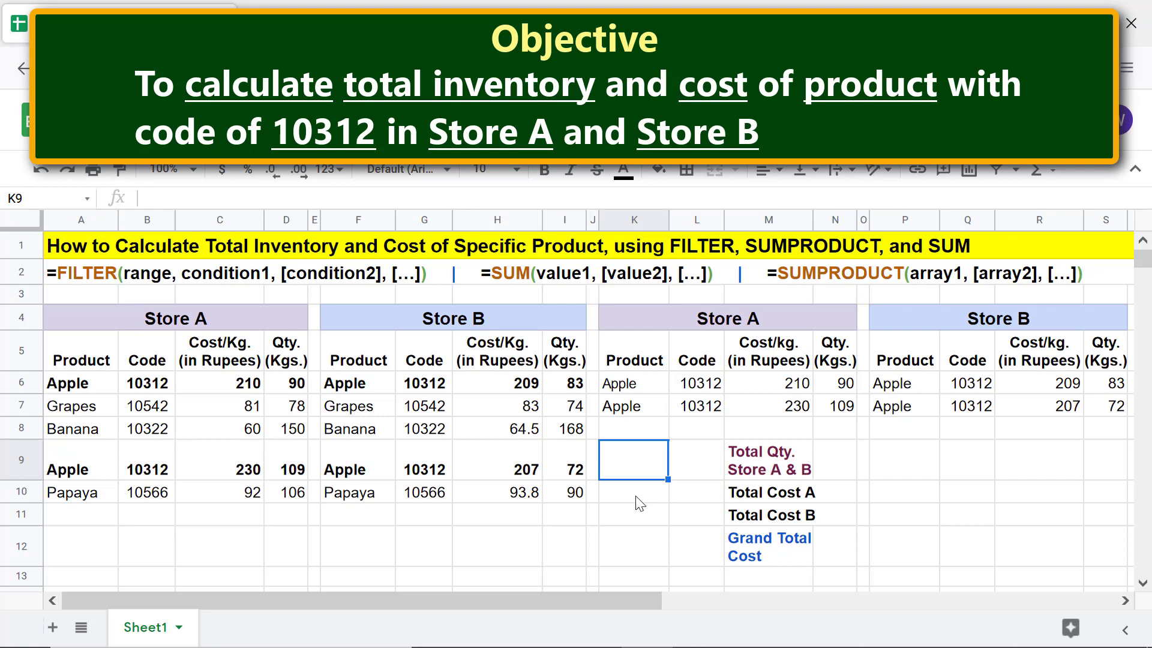
Step: Enter =SUM(N6:N7,S6:S7) in P9 so Total Qty. Store A & B shows 354
{"action": "left_click", "coordinate": [897, 470]}
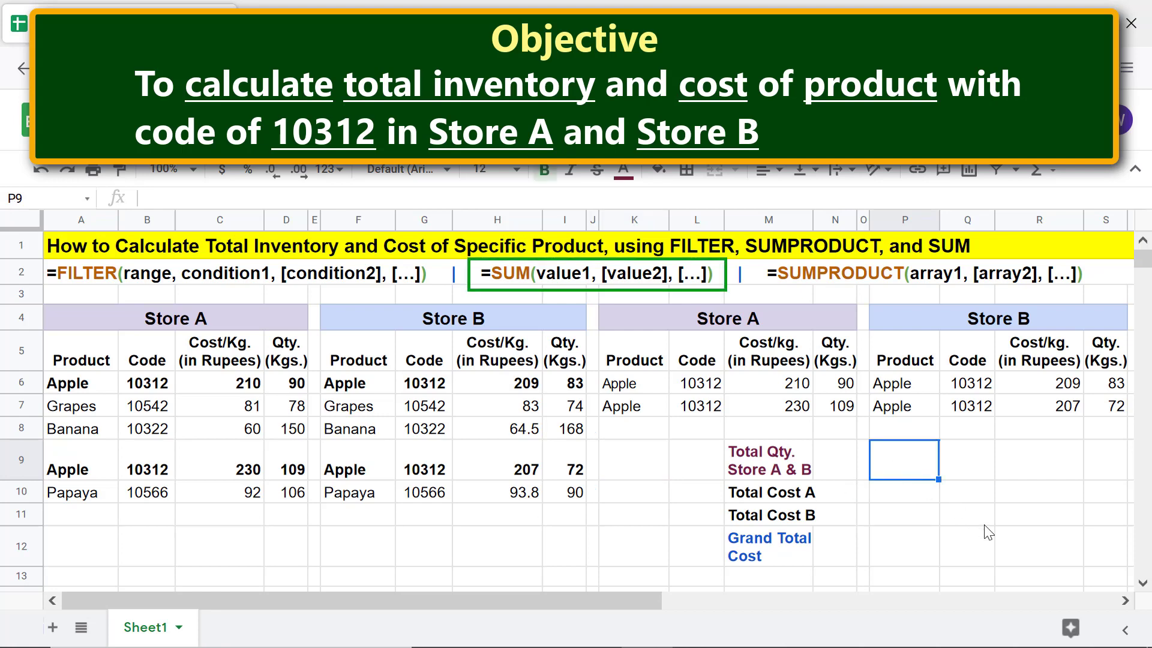
{"action": "type", "text": "=su"}
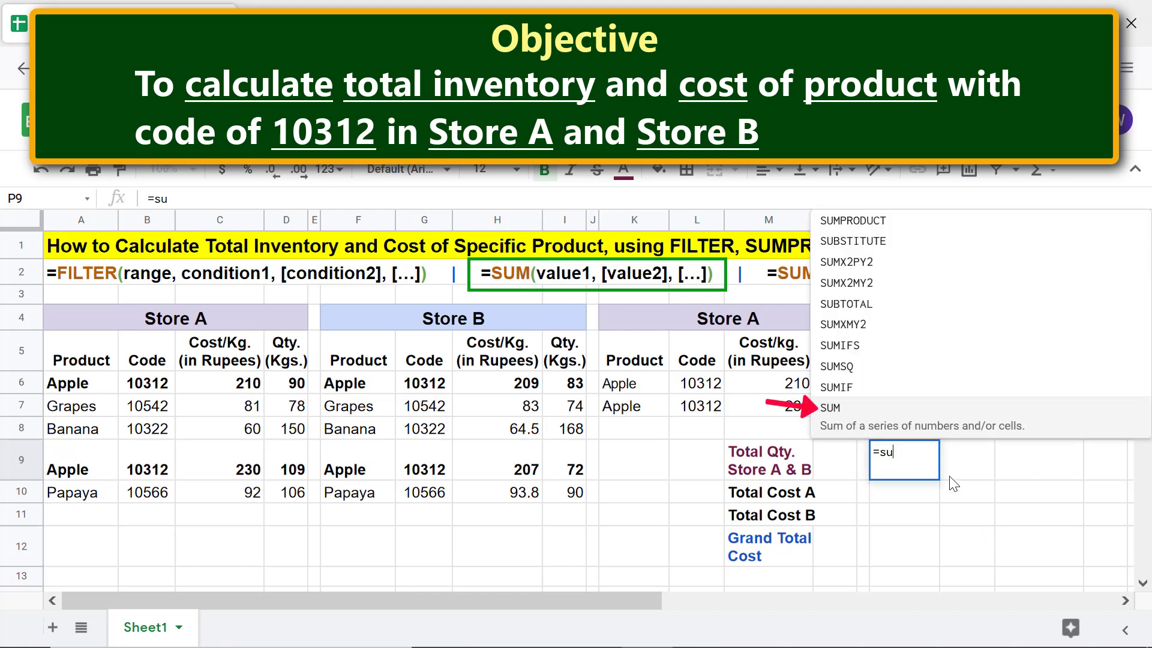
{"action": "key", "text": "Tab"}
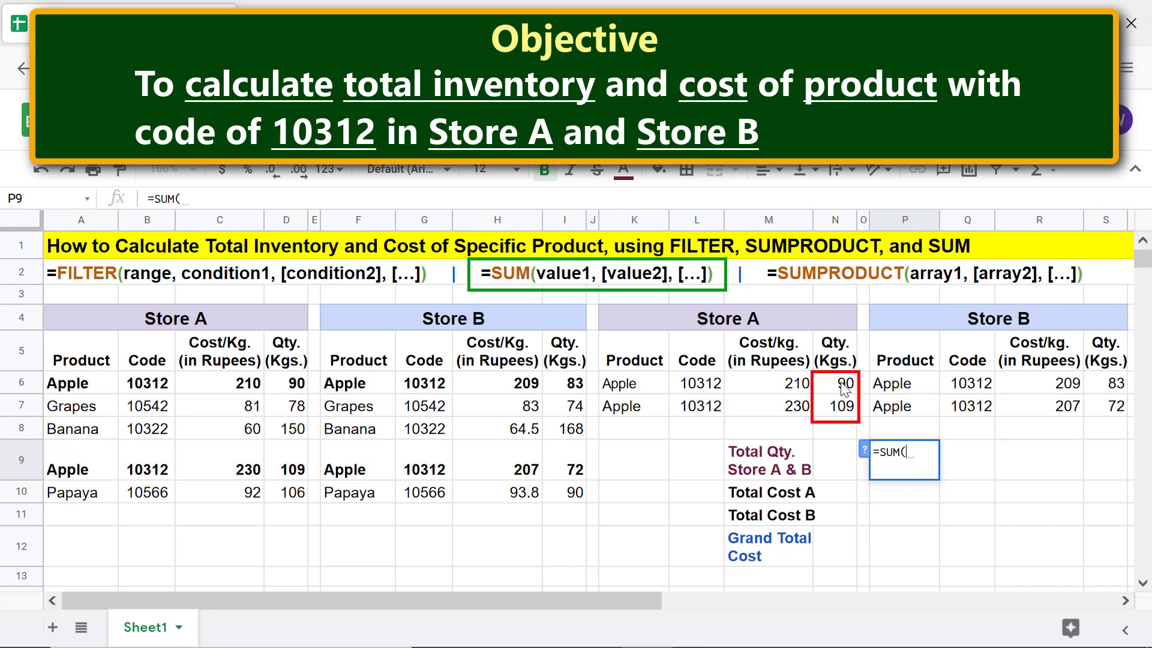
{"action": "left_click_drag", "start_coordinate": [844, 387], "coordinate": [846, 409]}
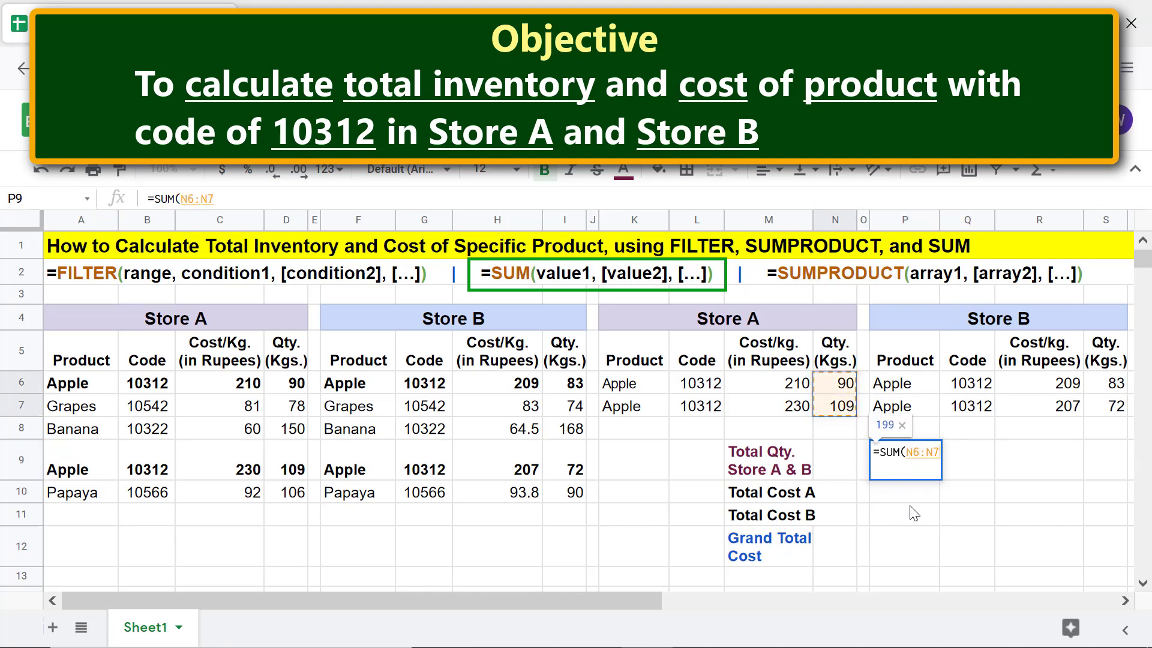
{"action": "type", "text": ","}
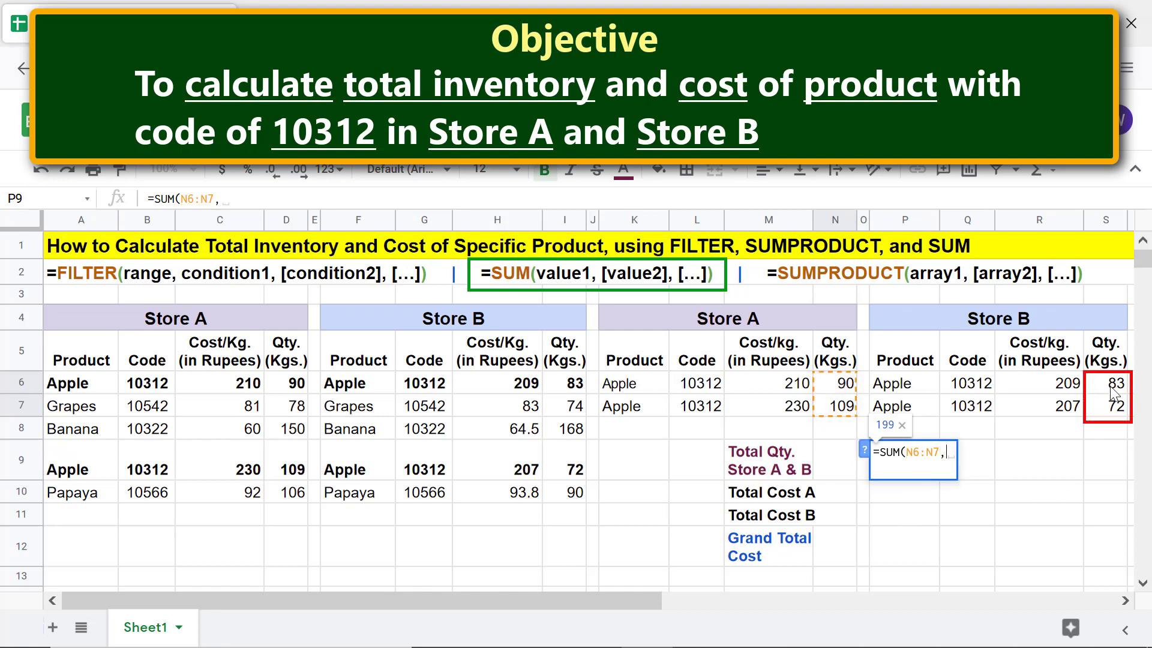
{"action": "left_click_drag", "start_coordinate": [1111, 390], "coordinate": [1113, 412]}
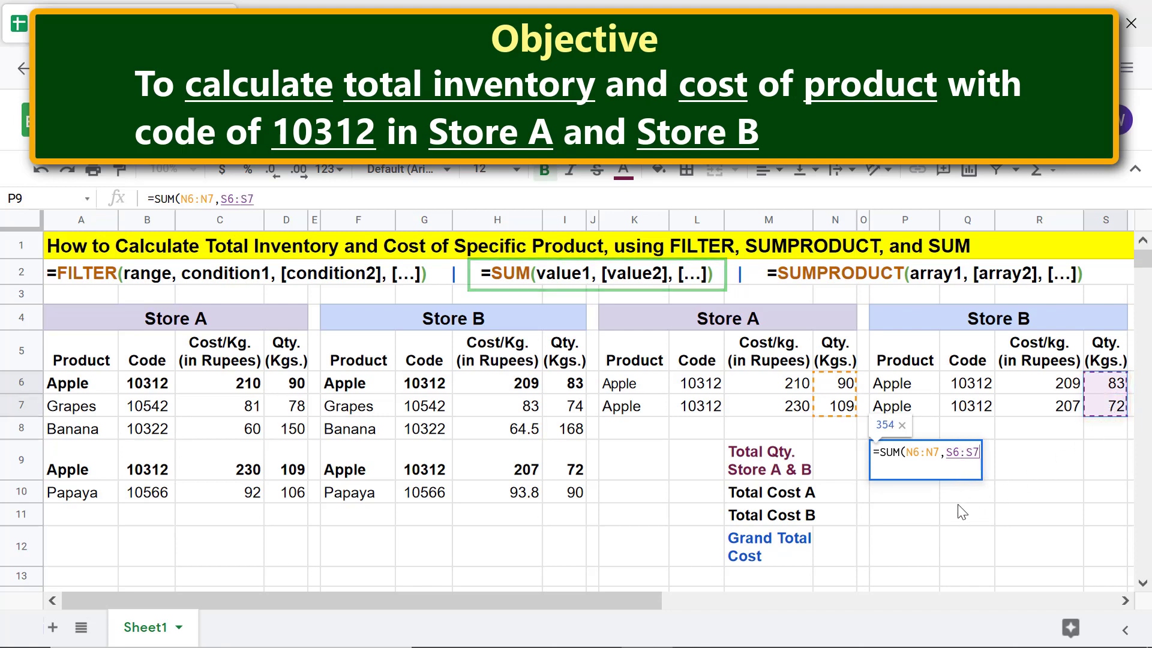
{"action": "key", "text": "Return"}
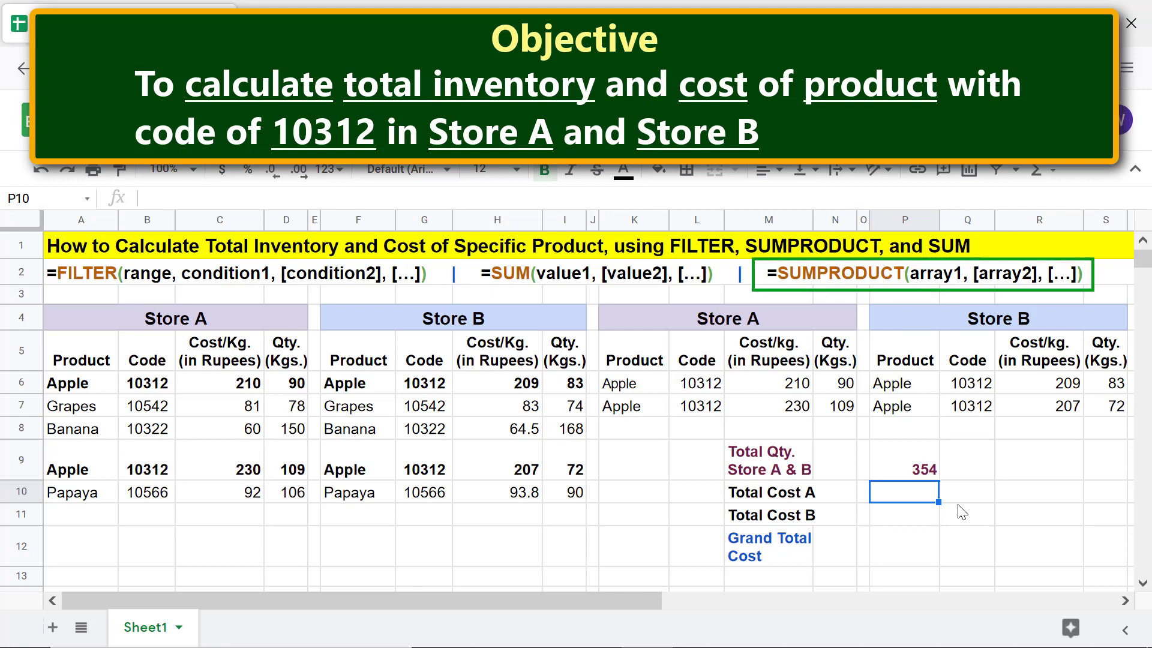
Step: Enter =SUMPRODUCT(M6:M7,N6:N7) in P10 so Total Cost A shows 43970
{"action": "type", "text": "=sump"}
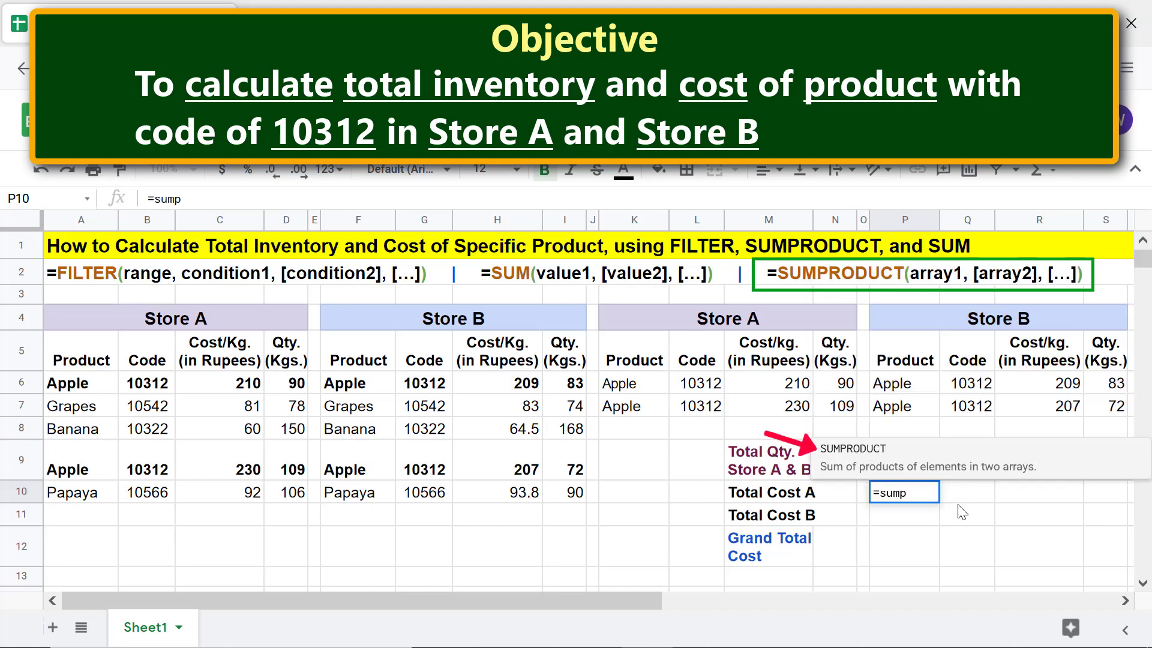
{"action": "left_click", "coordinate": [873, 450]}
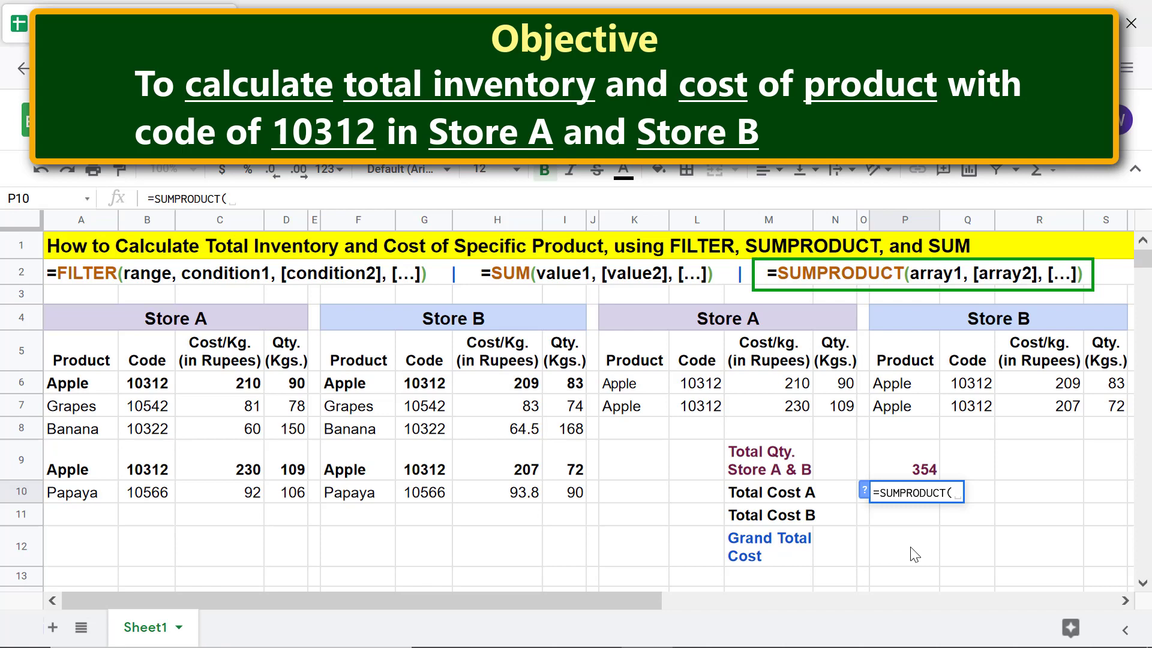
{"action": "left_click", "coordinate": [799, 388]}
{"action": "left_click_drag", "start_coordinate": [804, 413], "coordinate": [804, 414]}
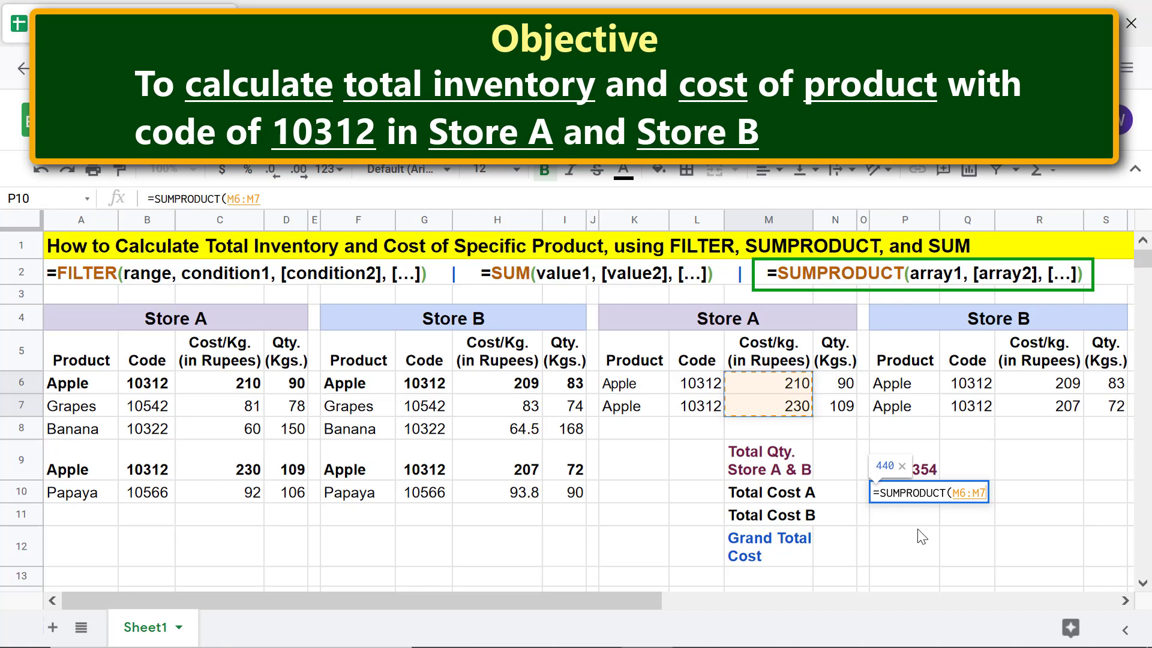
{"action": "type", "text": ","}
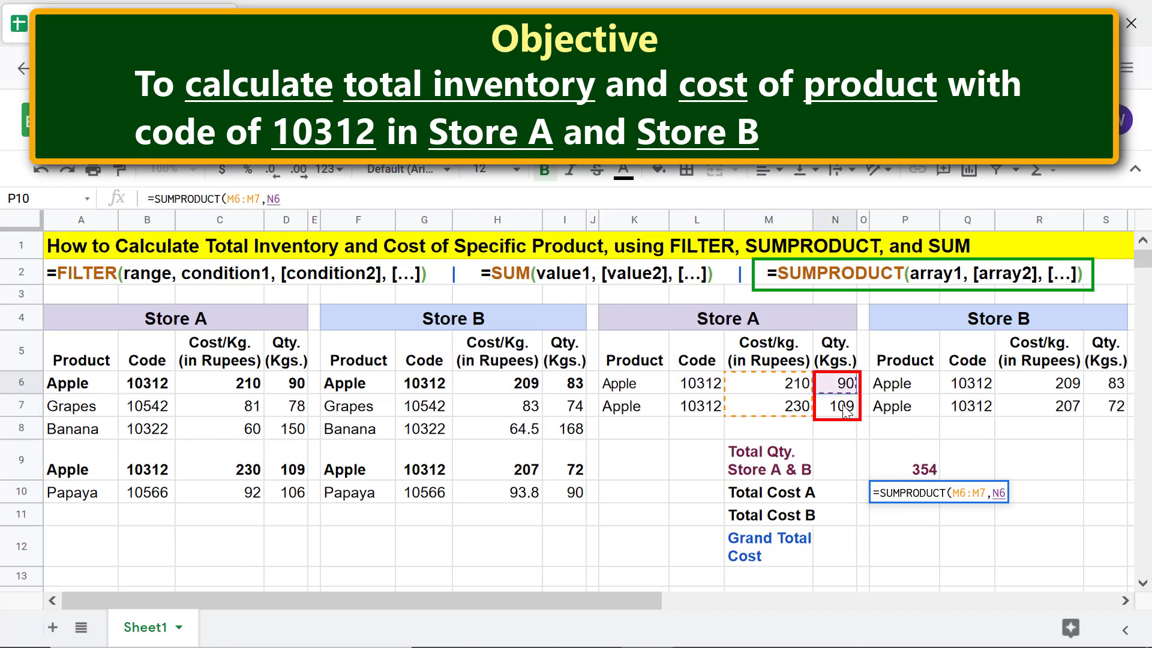
{"action": "left_click_drag", "start_coordinate": [845, 388], "coordinate": [845, 411]}
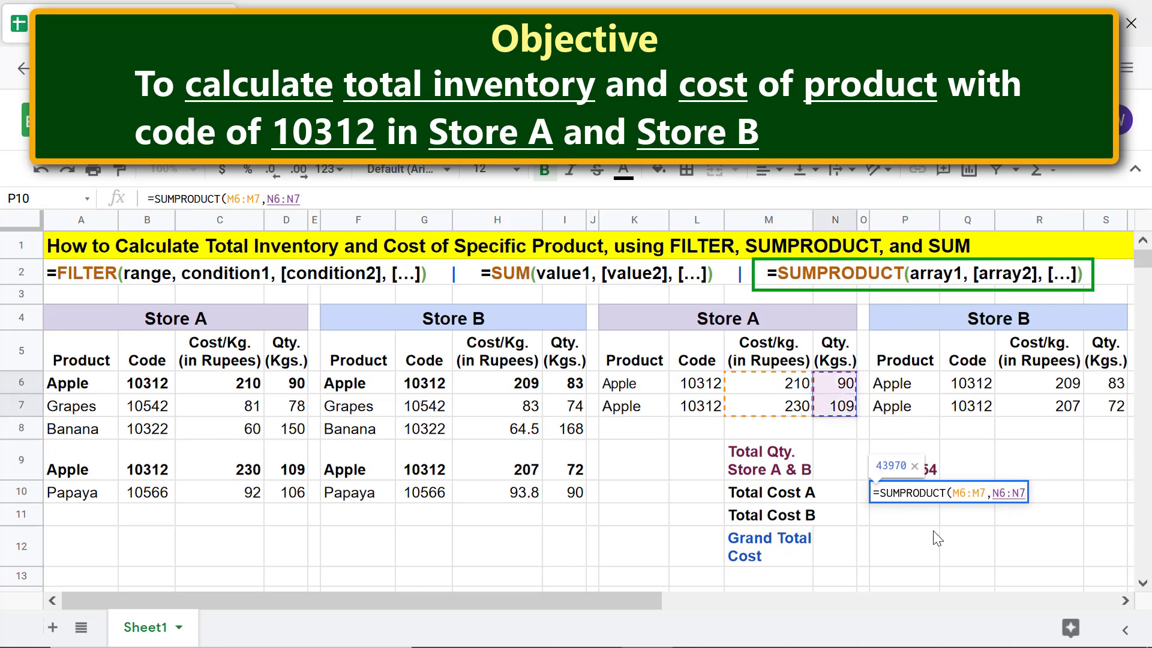
{"action": "key", "text": "Return"}
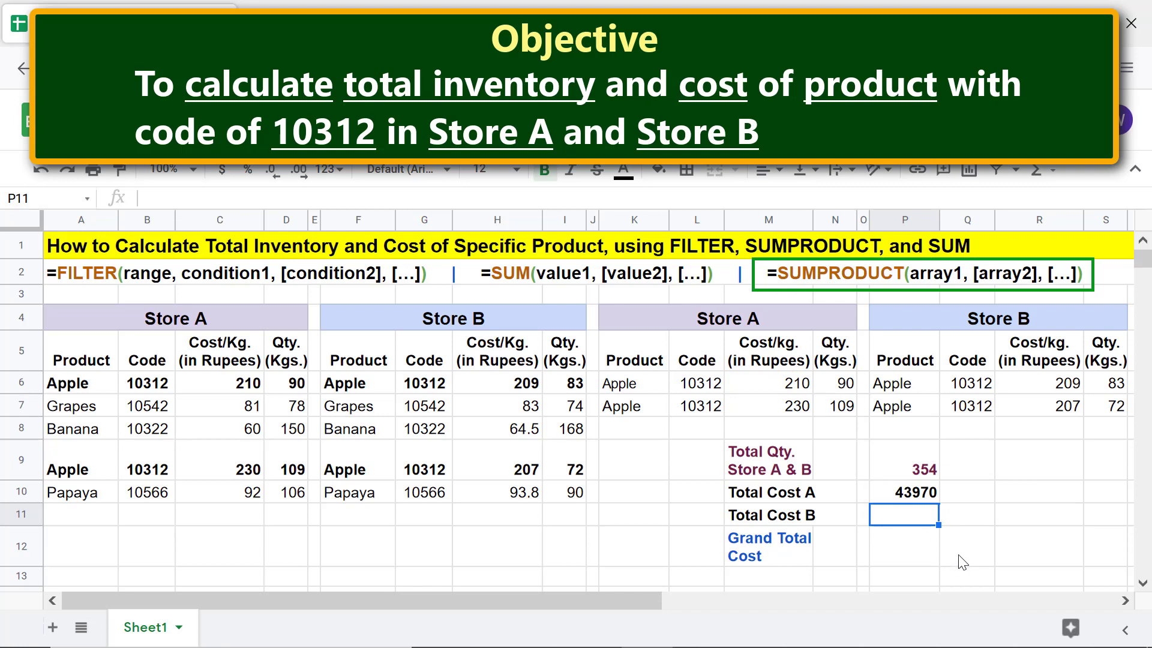
Step: Enter =SUMPRODUCT(R6:R7,S6:S7) in P11 so Total Cost B shows 32251
{"action": "type", "text": "=sump"}
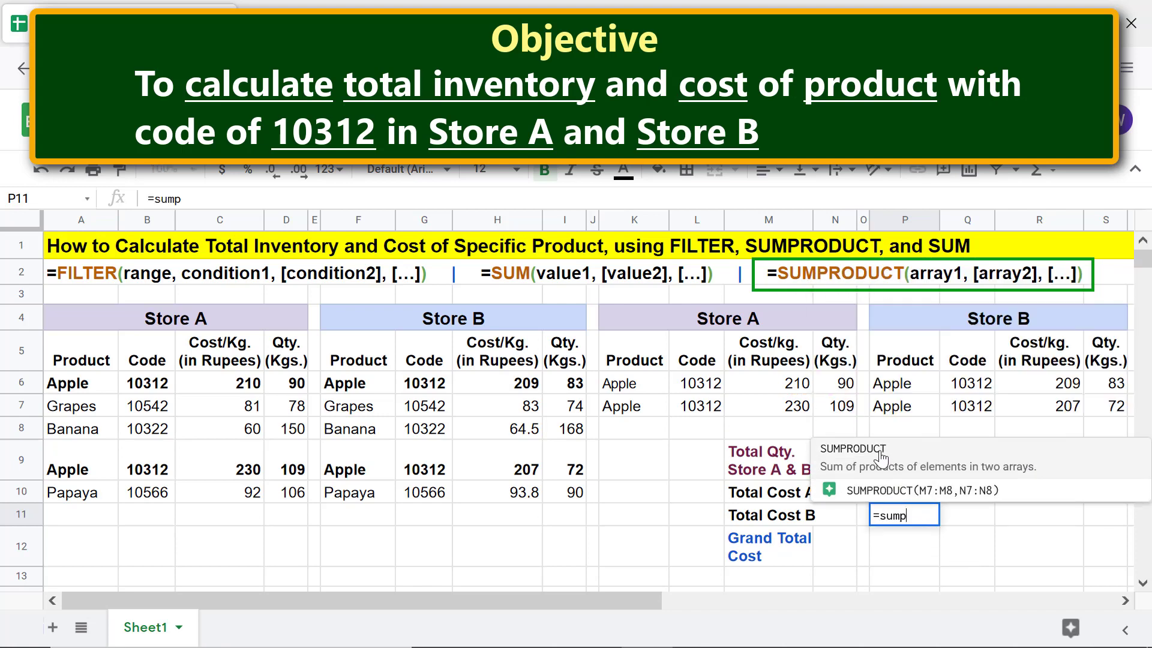
{"action": "left_click", "coordinate": [882, 468]}
{"action": "left_click", "coordinate": [1062, 389]}
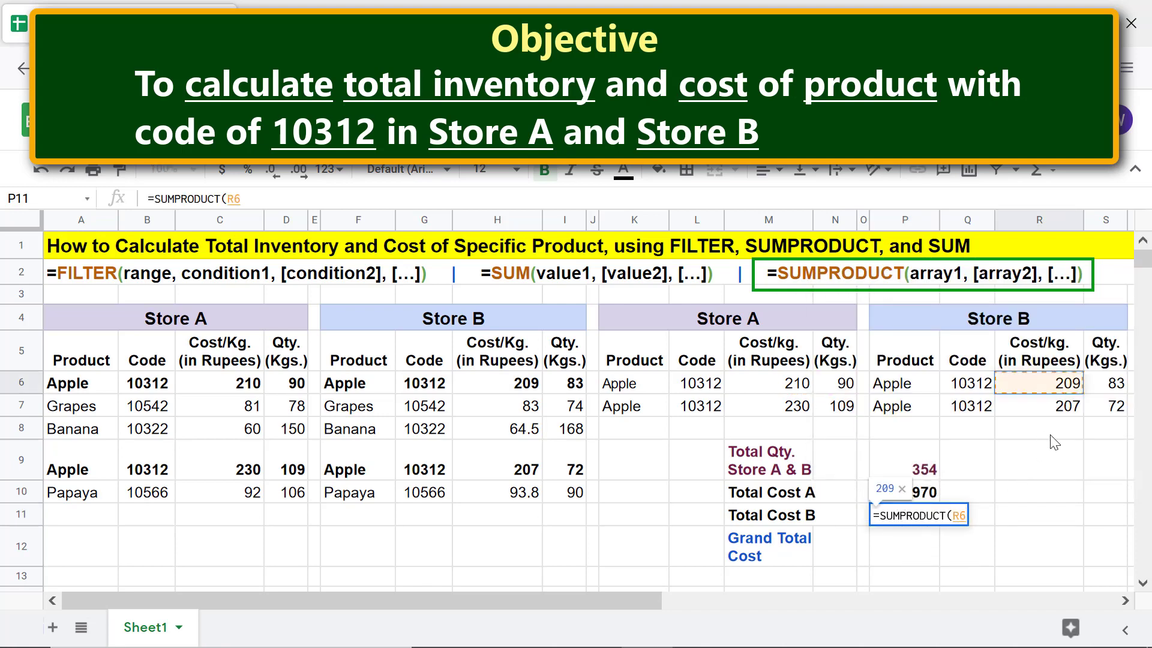
{"action": "left_click", "coordinate": [1053, 412], "text": "shift"}
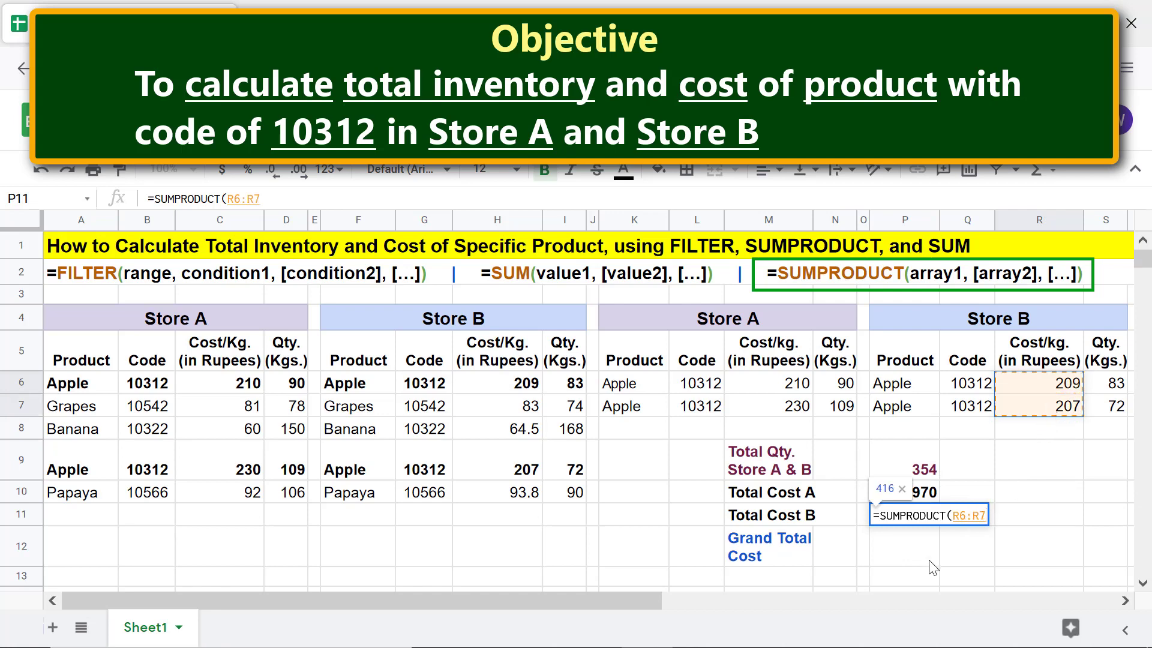
{"action": "type", "text": ","}
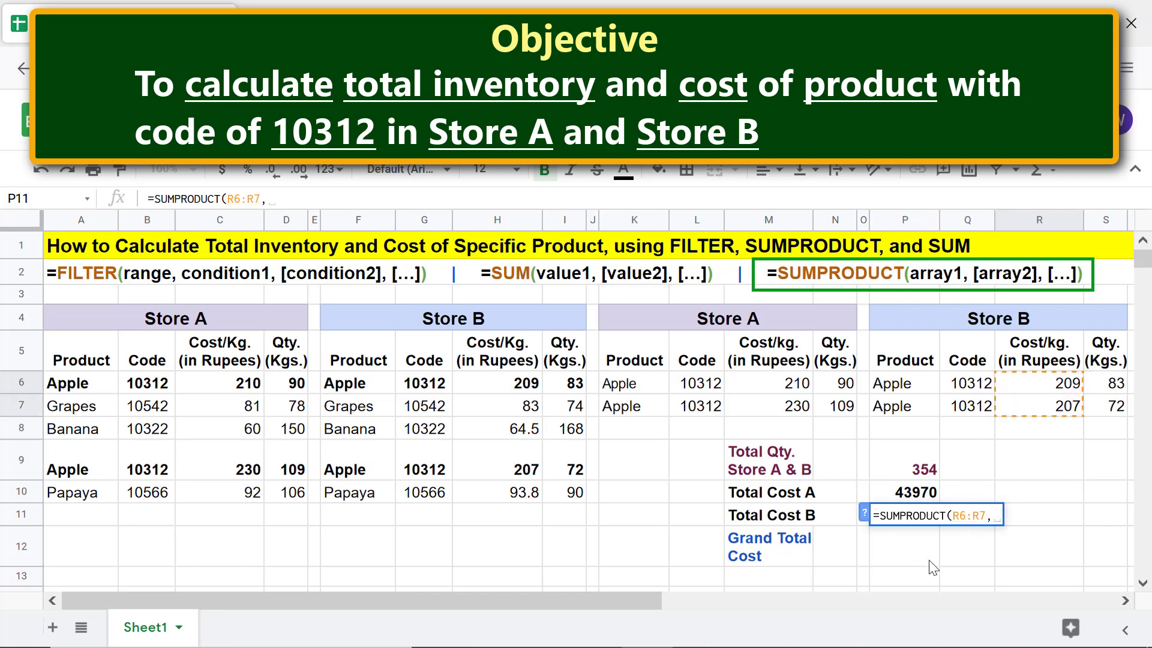
{"action": "left_click", "coordinate": [1118, 391]}
{"action": "left_click", "coordinate": [1116, 414], "text": "shift"}
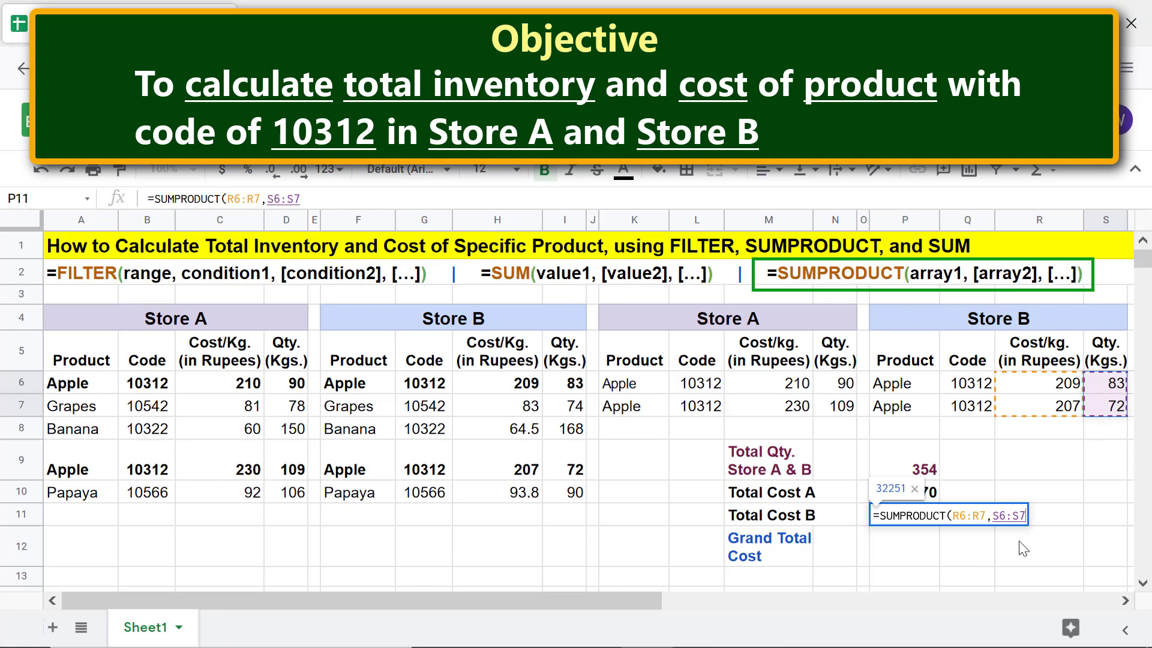
{"action": "key", "text": "Return"}
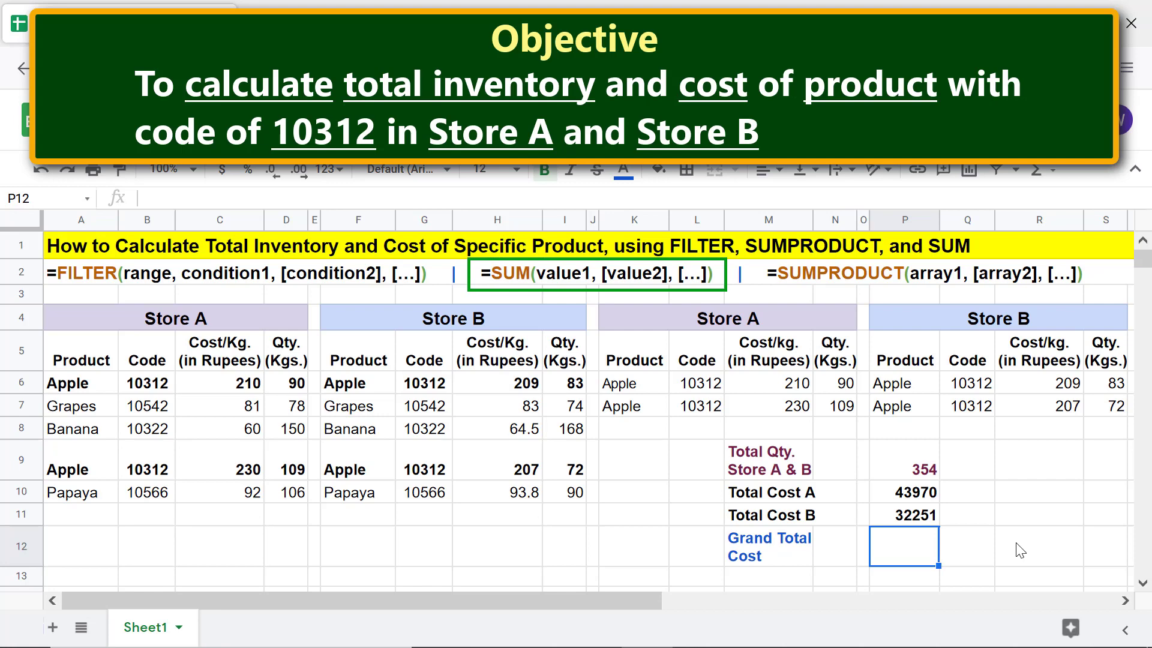
Step: Begin the Grand Total Cost formula in P12 as =SUM(P10,P11
{"action": "type", "text": "="}
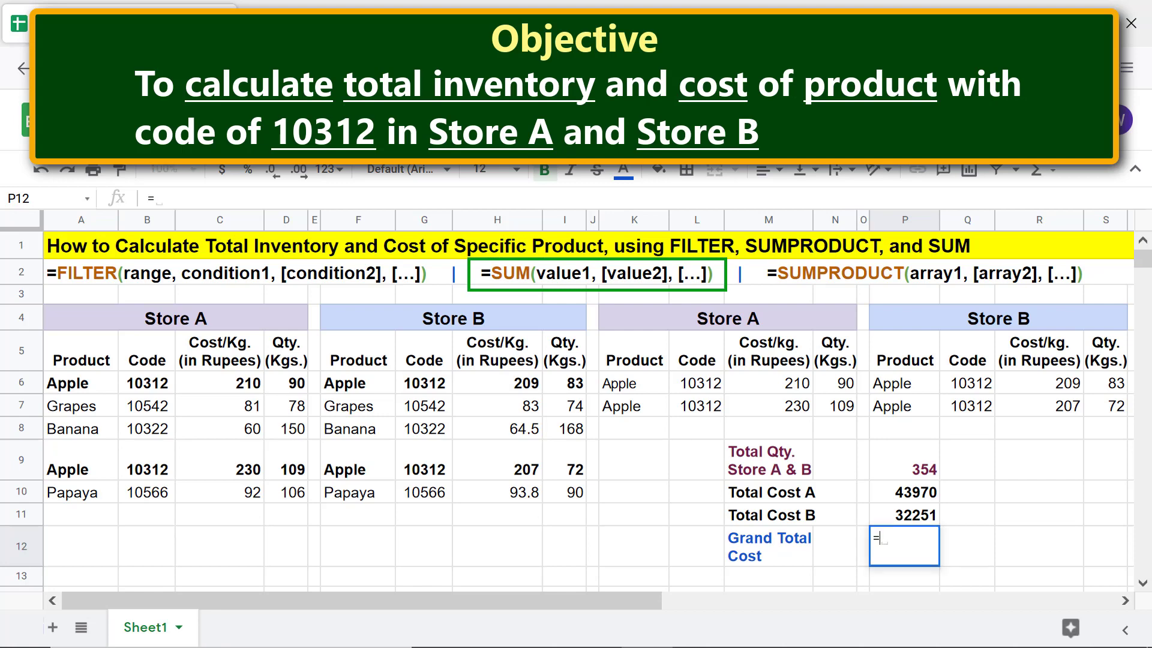
{"action": "type", "text": "sum"}
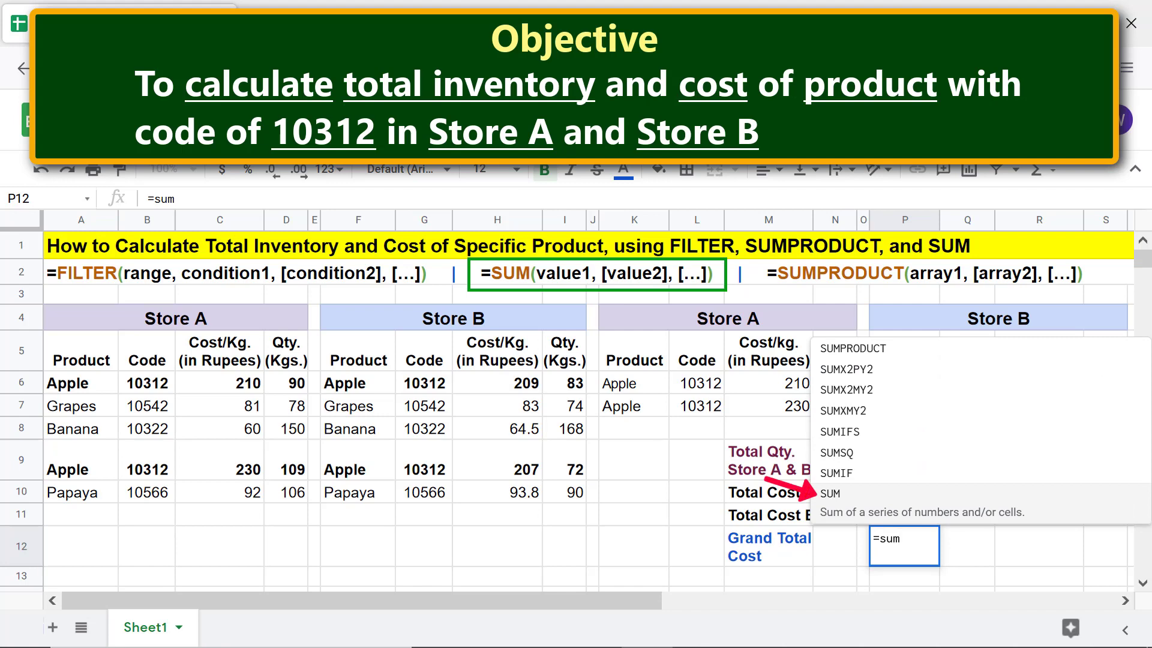
{"action": "left_click", "coordinate": [865, 513]}
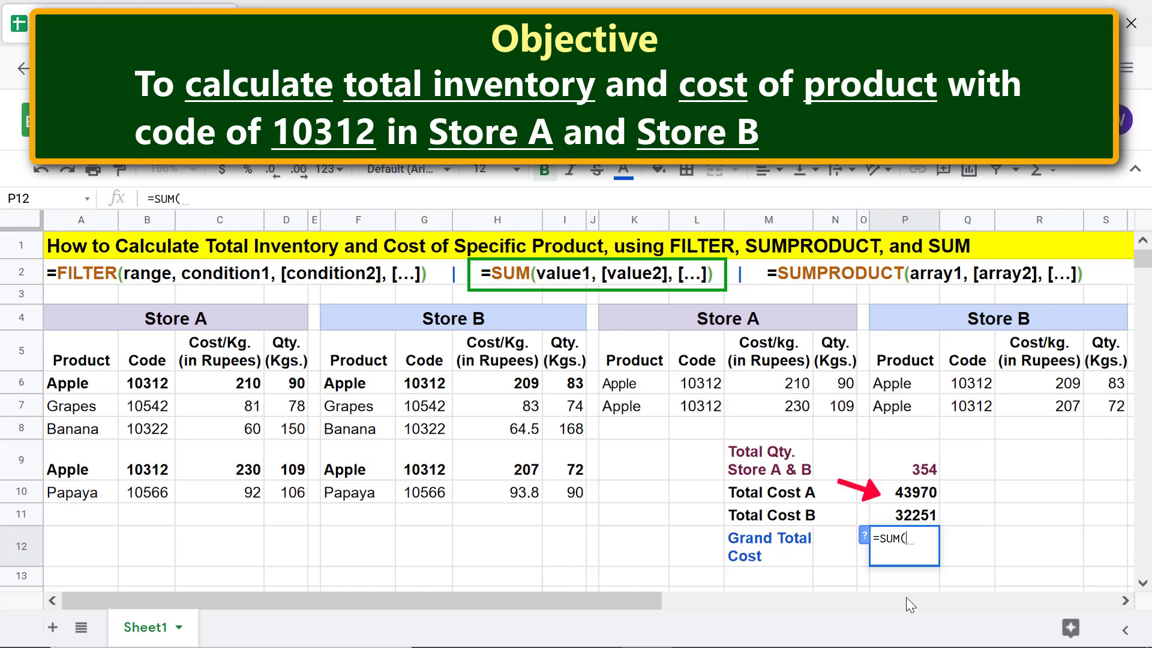
{"action": "left_click", "coordinate": [914, 498]}
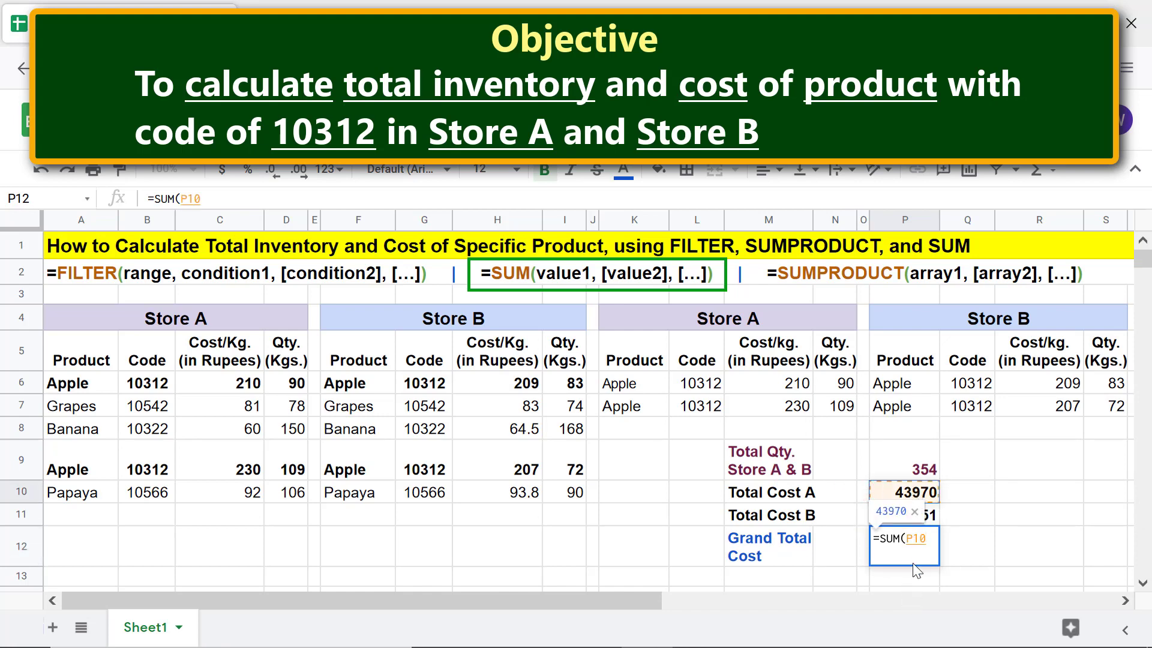
{"action": "type", "text": ","}
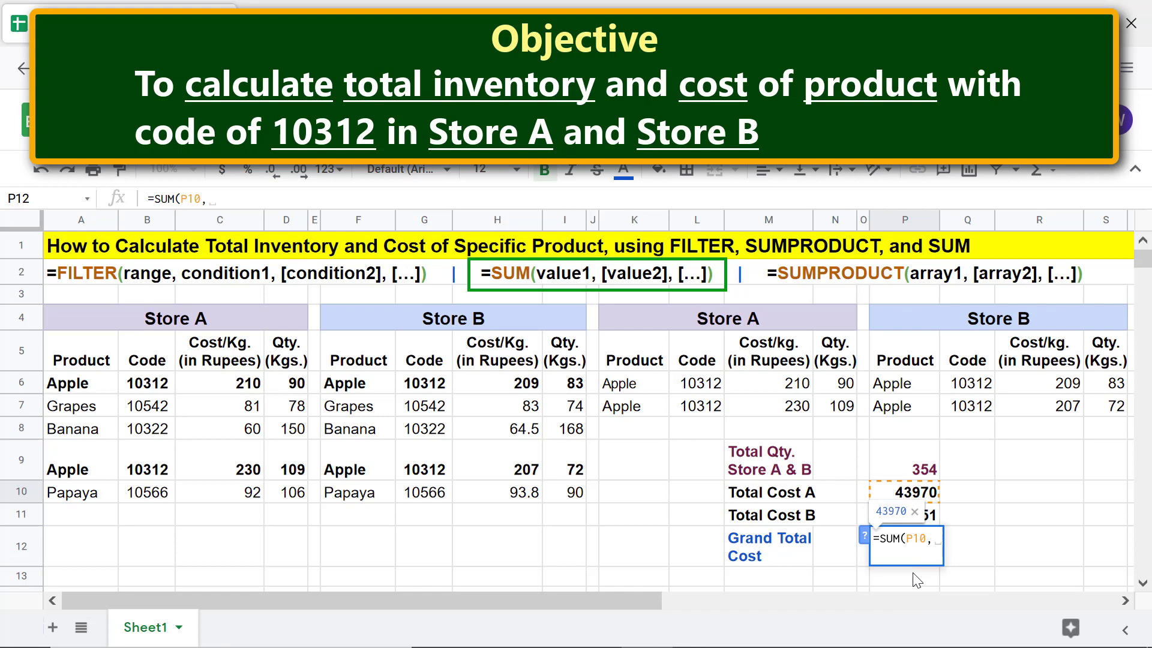
{"action": "left_click", "coordinate": [935, 516]}
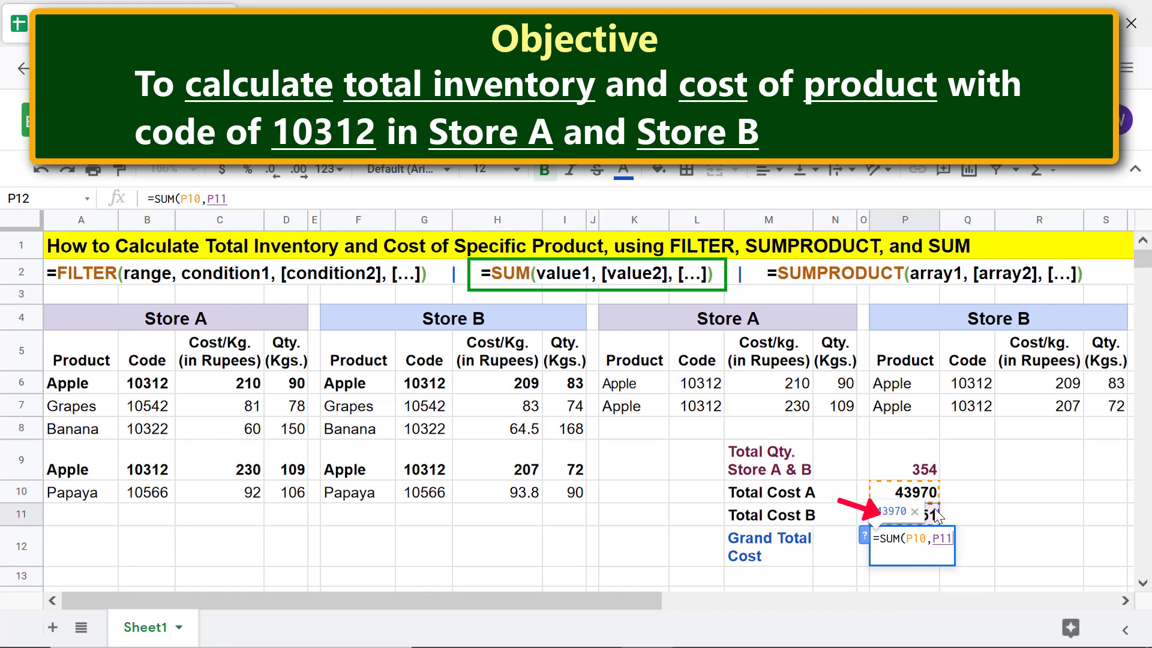